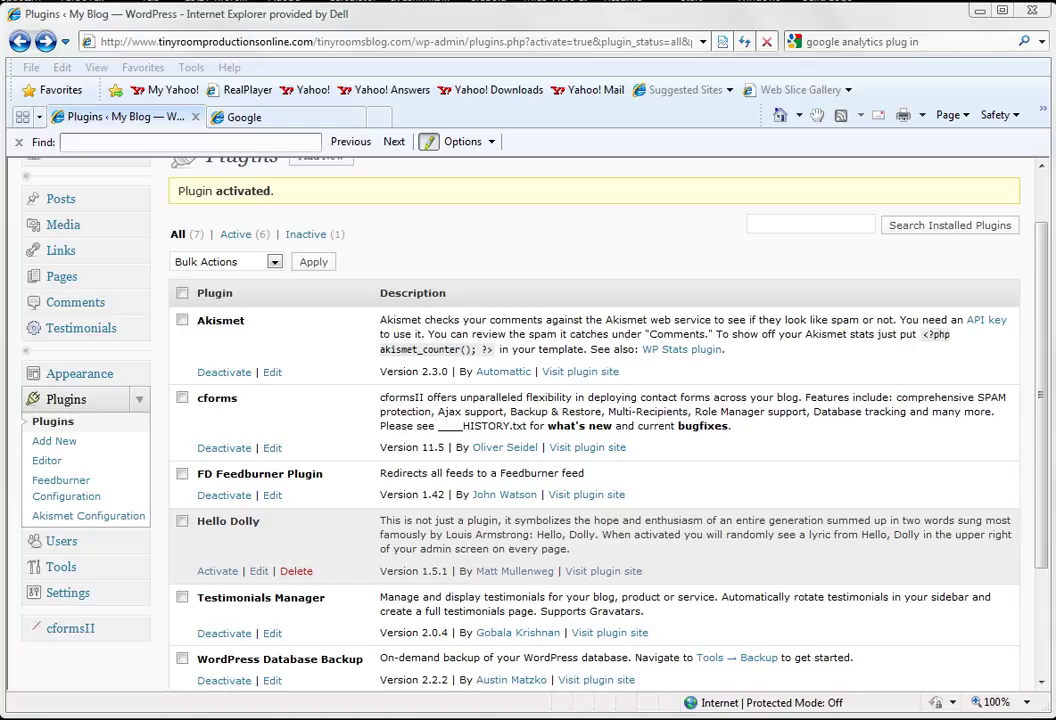
- Search the WordPress plugin directory for "google sitemaps" by term
{"action": "scroll", "coordinate": [372, 272], "scroll_direction": "up", "scroll_amount": 1}
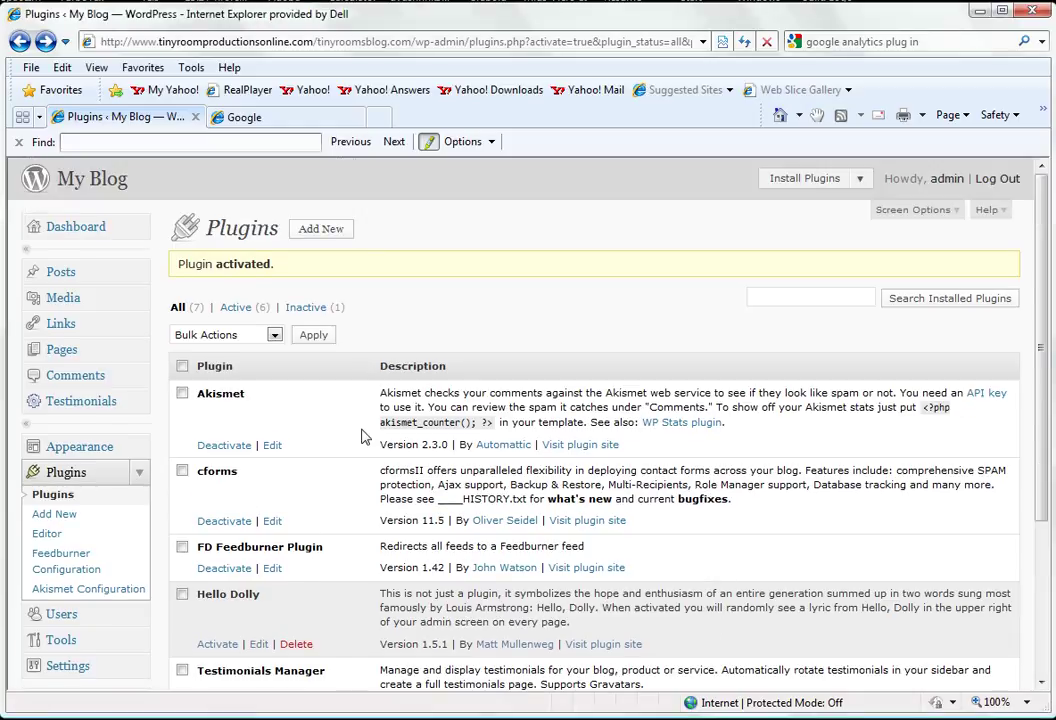
{"action": "left_click", "coordinate": [69, 516]}
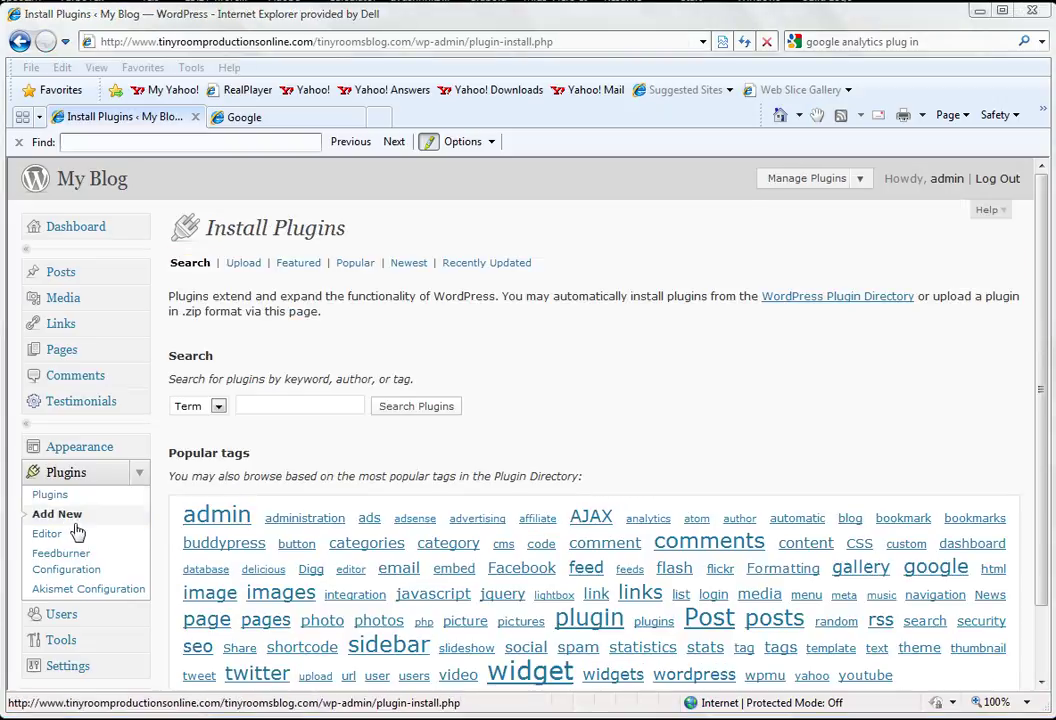
{"action": "left_click", "coordinate": [281, 407]}
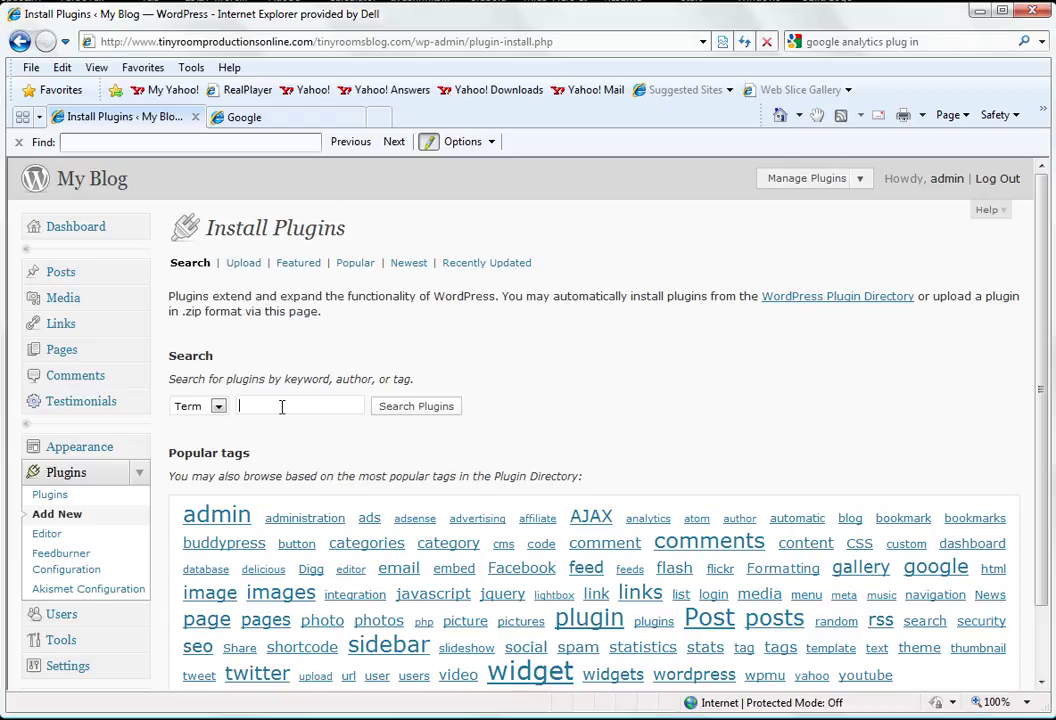
{"action": "type", "text": "google sitemaps"}
{"action": "key", "text": "Return"}
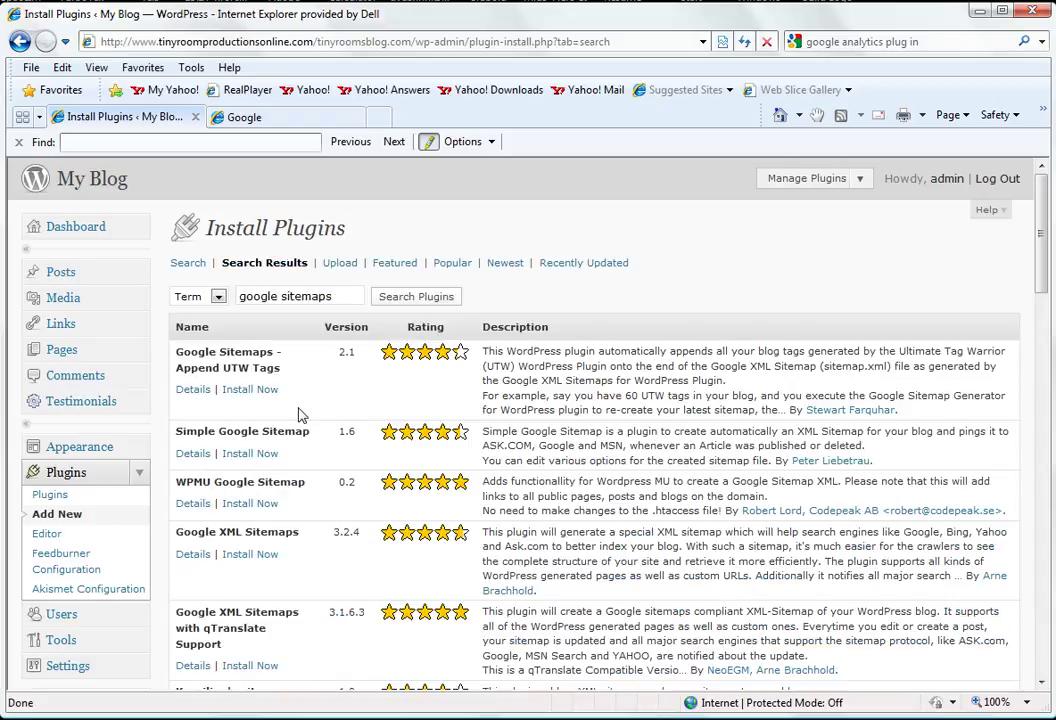
- Install the Google XML Sitemaps 3.2.4 plugin from the search results and activate it
{"action": "scroll", "coordinate": [305, 418], "scroll_direction": "down", "scroll_amount": 2}
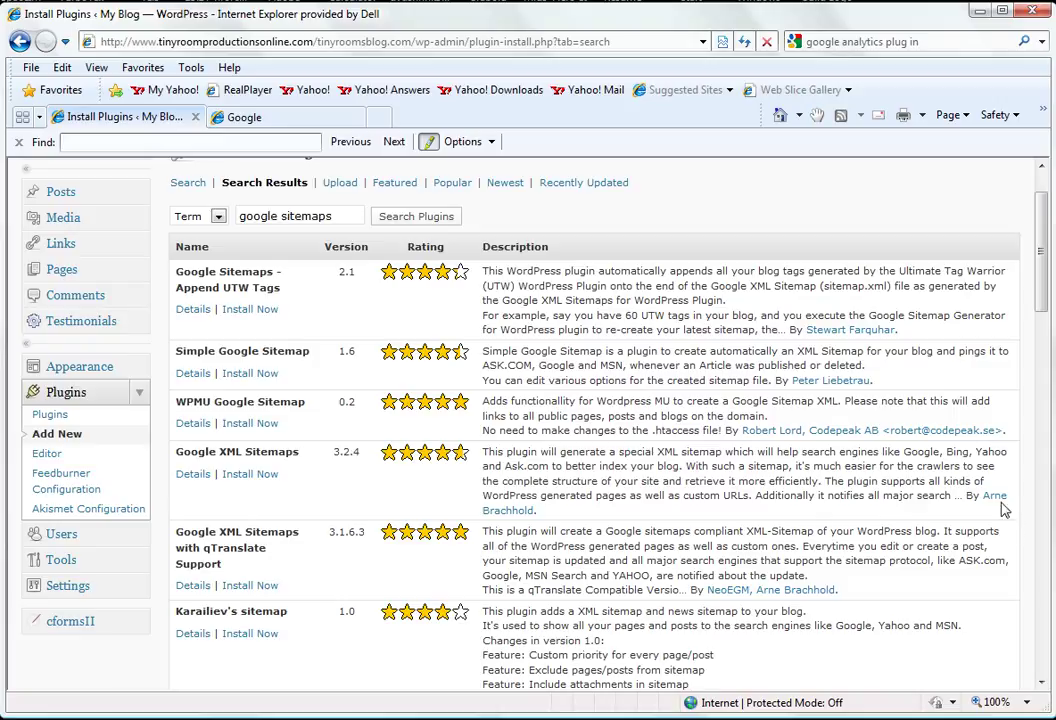
{"action": "left_click", "coordinate": [245, 480]}
{"action": "left_click", "coordinate": [597, 463]}
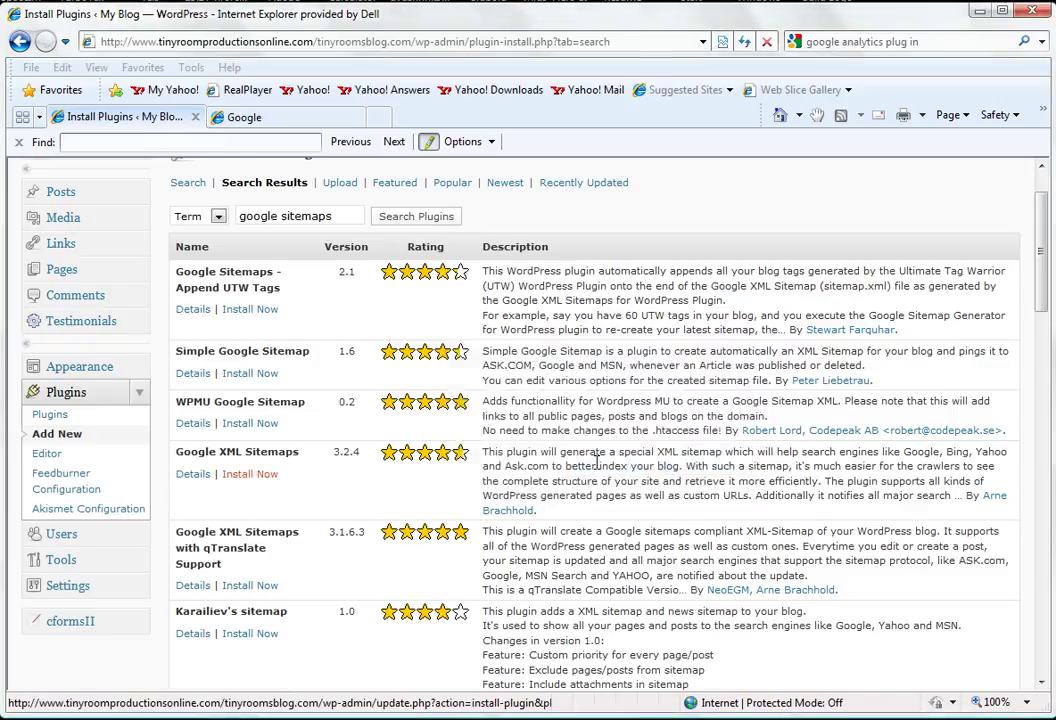
{"action": "left_click", "coordinate": [255, 372]}
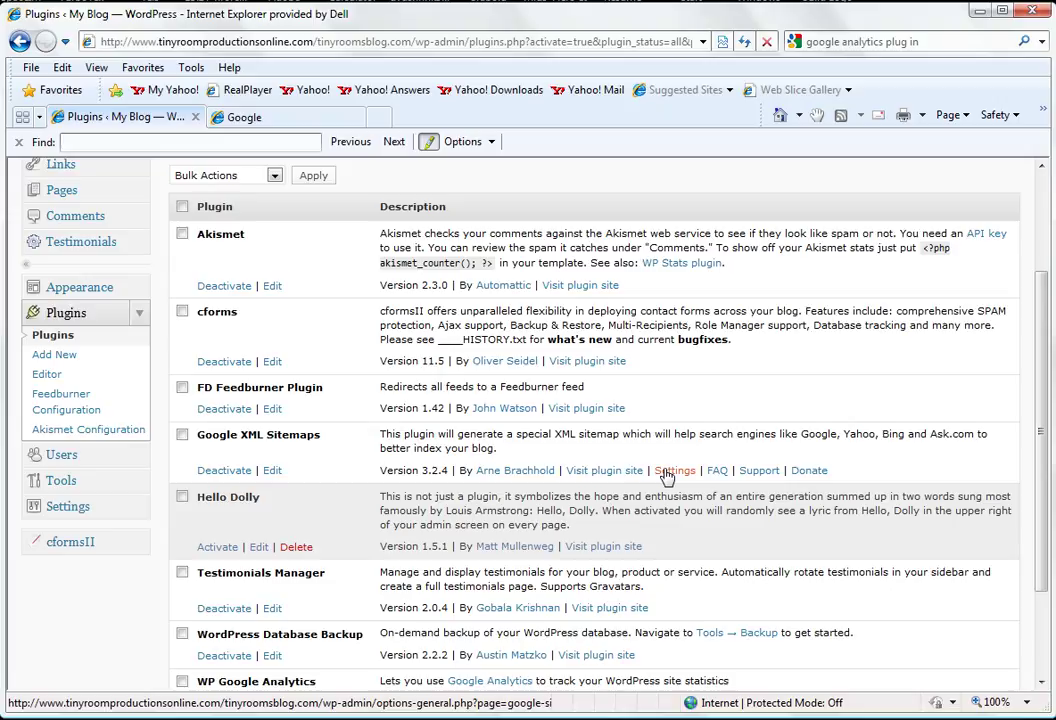
- Open the settings of the Google XML Sitemaps plugin and build the sitemap for the first time
{"action": "left_click", "coordinate": [667, 471]}
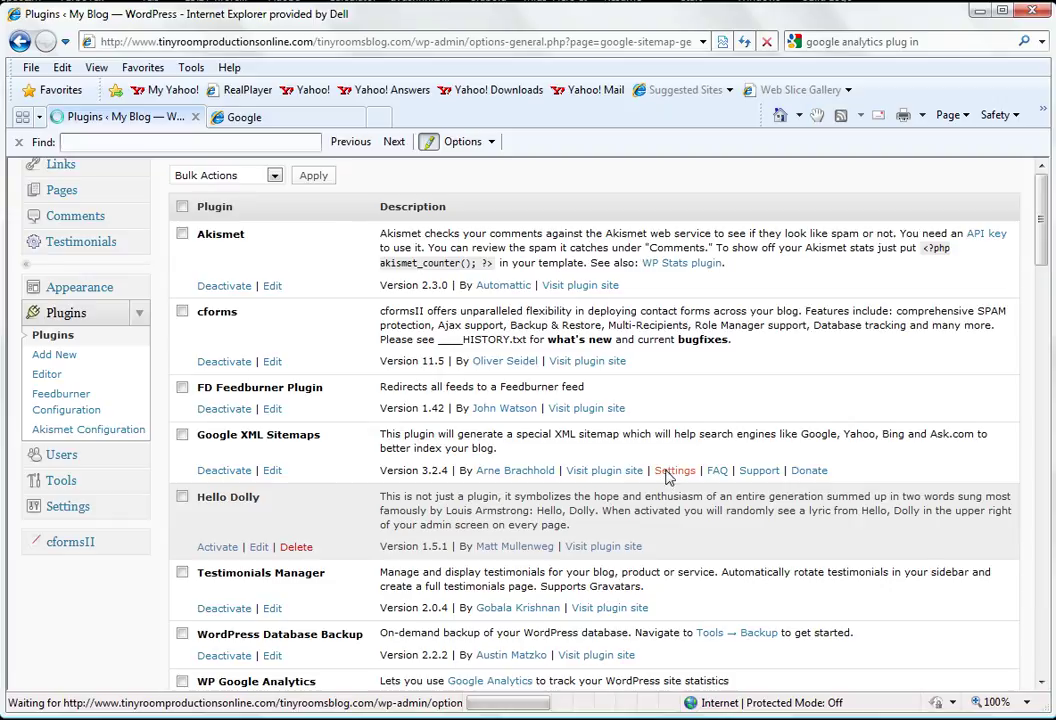
{"action": "scroll", "coordinate": [641, 474], "scroll_direction": "down", "scroll_amount": 2}
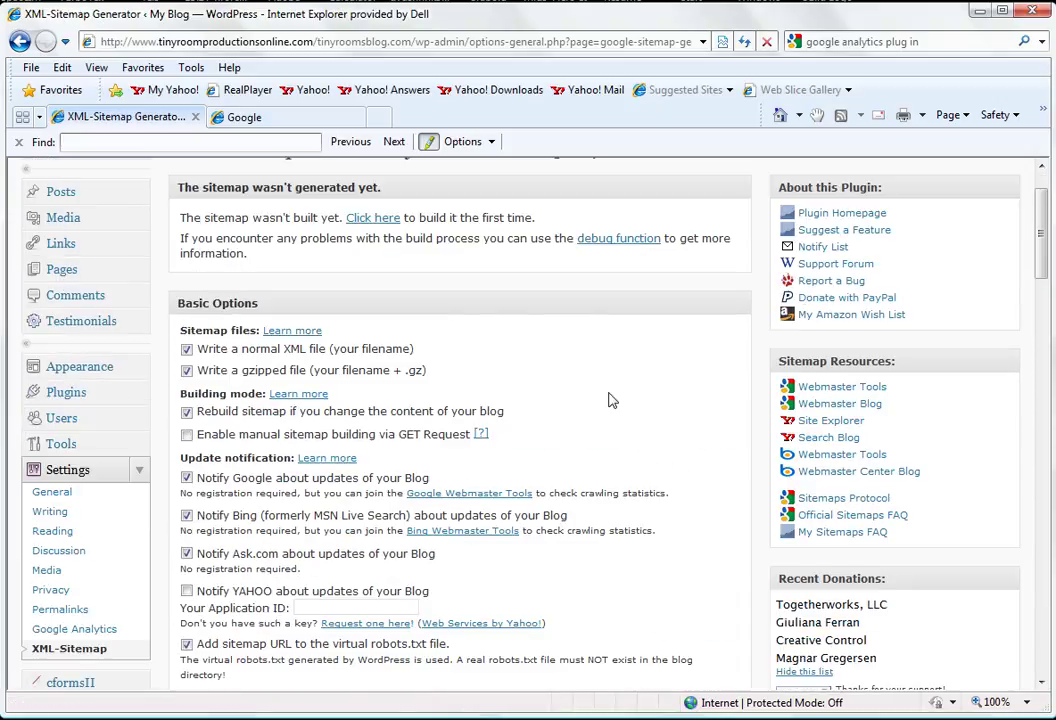
{"action": "scroll", "coordinate": [610, 408], "scroll_direction": "up", "scroll_amount": 2}
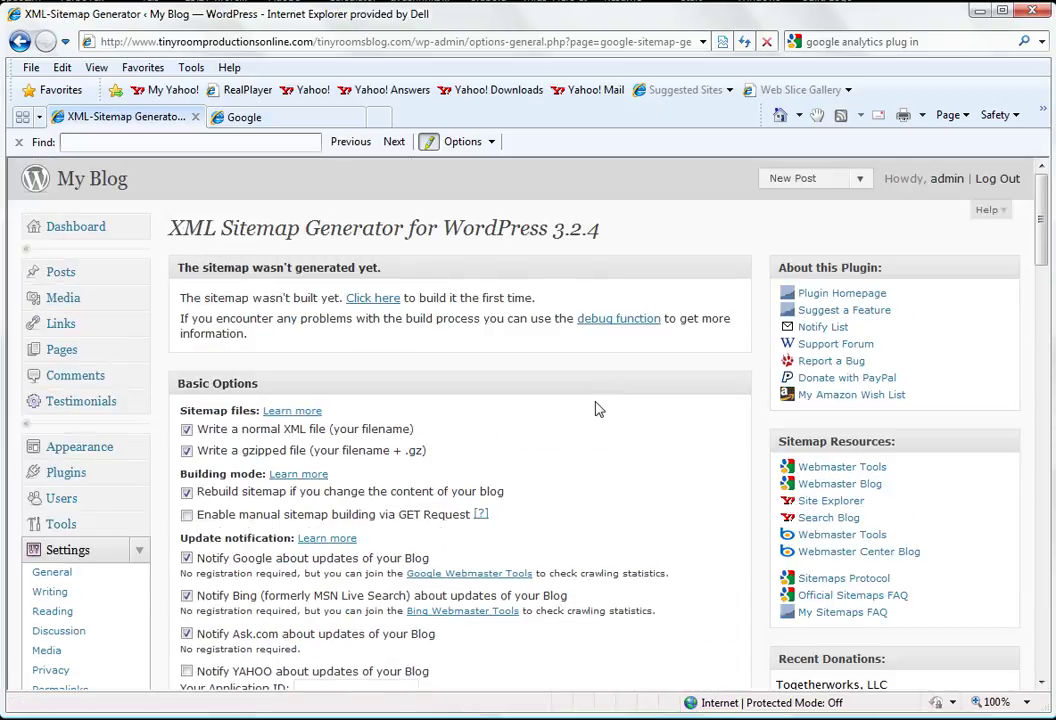
{"action": "left_click", "coordinate": [363, 300]}
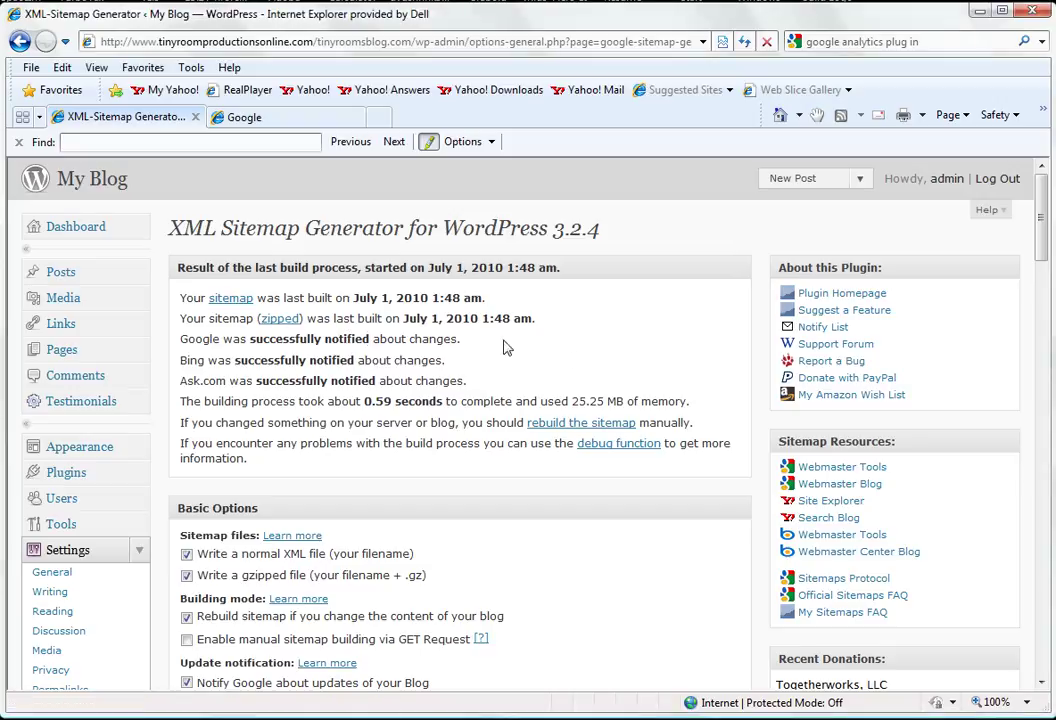
- Rebuild the sitemap manually and dismiss the file download security warning
{"action": "left_click", "coordinate": [531, 428]}
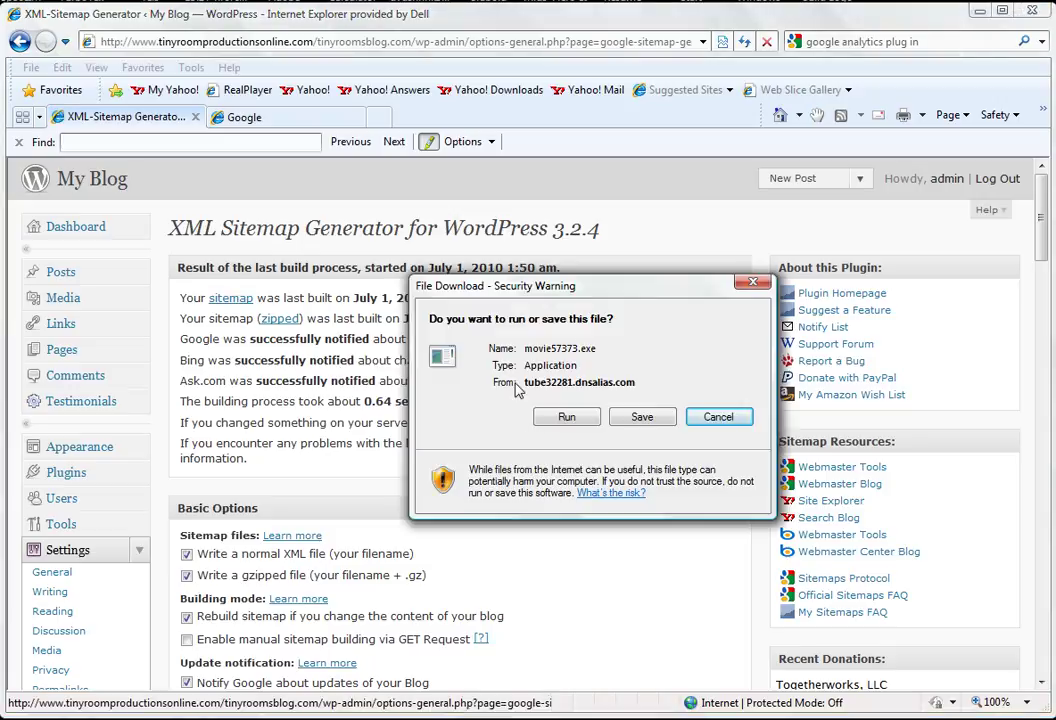
{"action": "left_click", "coordinate": [647, 416]}
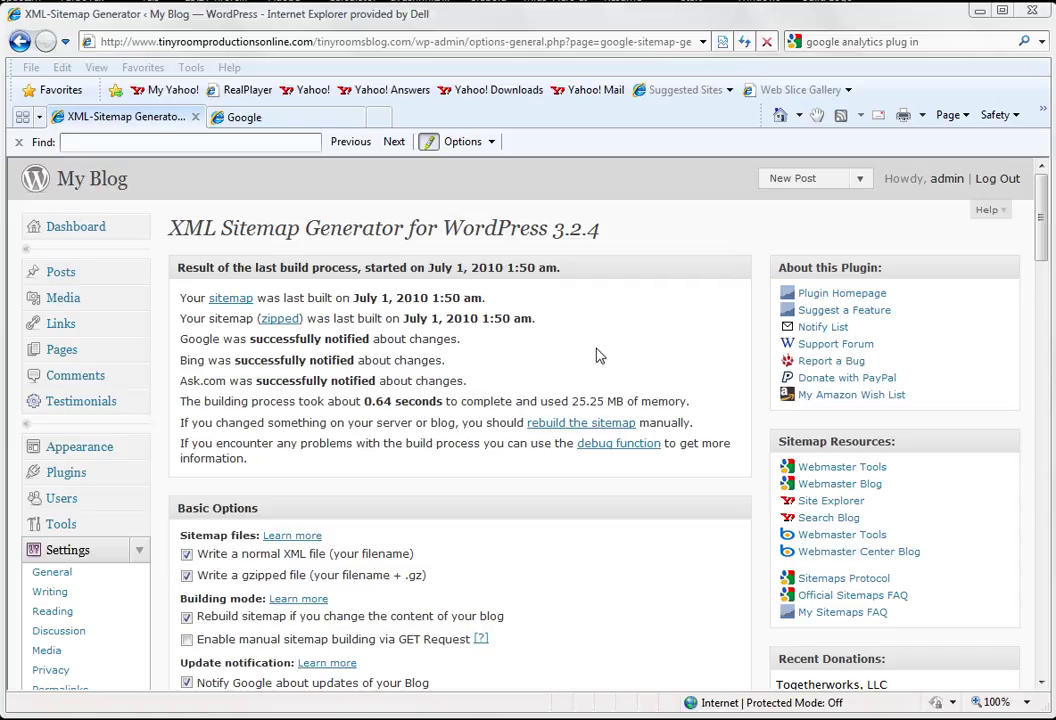
{"action": "left_click", "coordinate": [728, 400]}
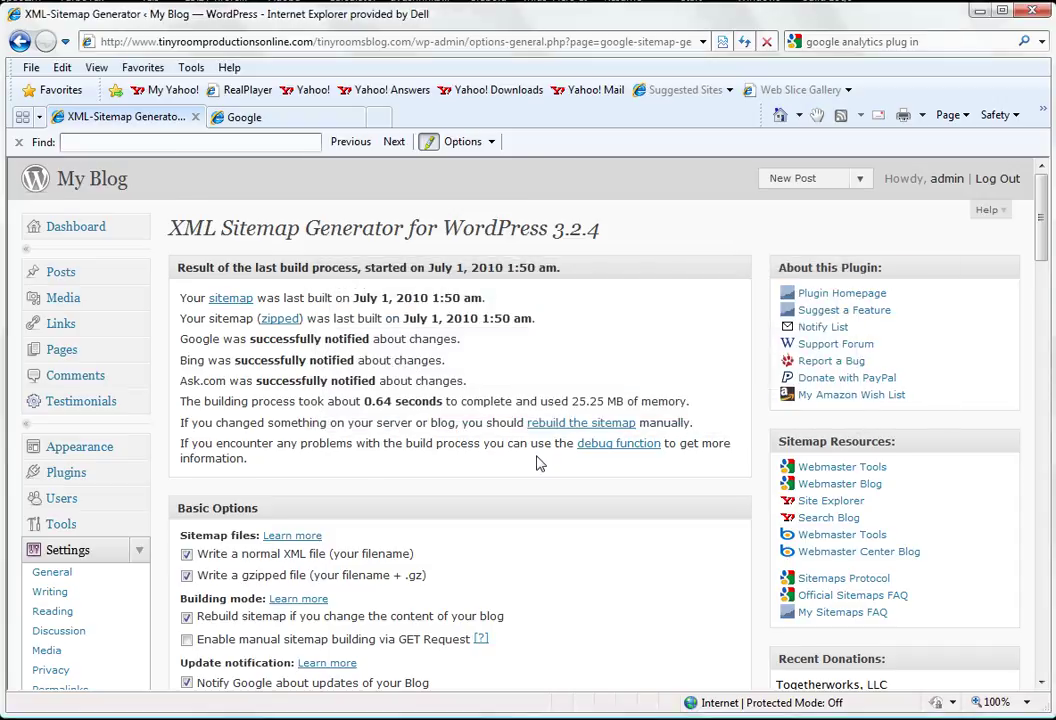
- Add a new page row under Additional pages and set its change frequency to Weekly
{"action": "scroll", "coordinate": [576, 453], "scroll_direction": "down", "scroll_amount": 3}
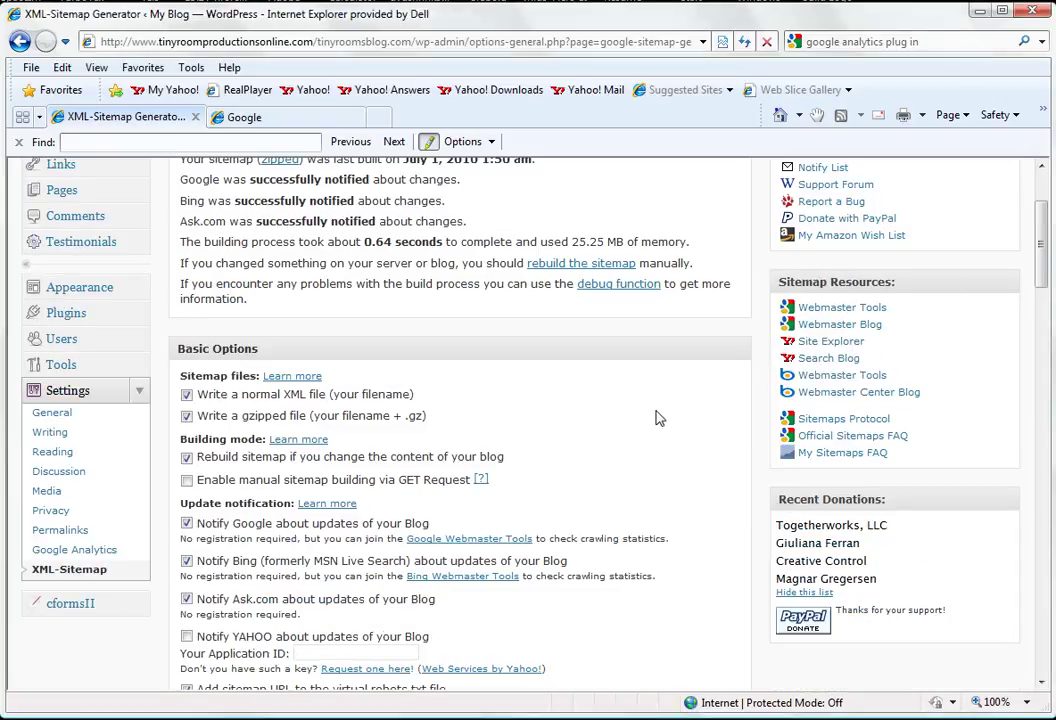
{"action": "scroll", "coordinate": [659, 418], "scroll_direction": "down", "scroll_amount": 2}
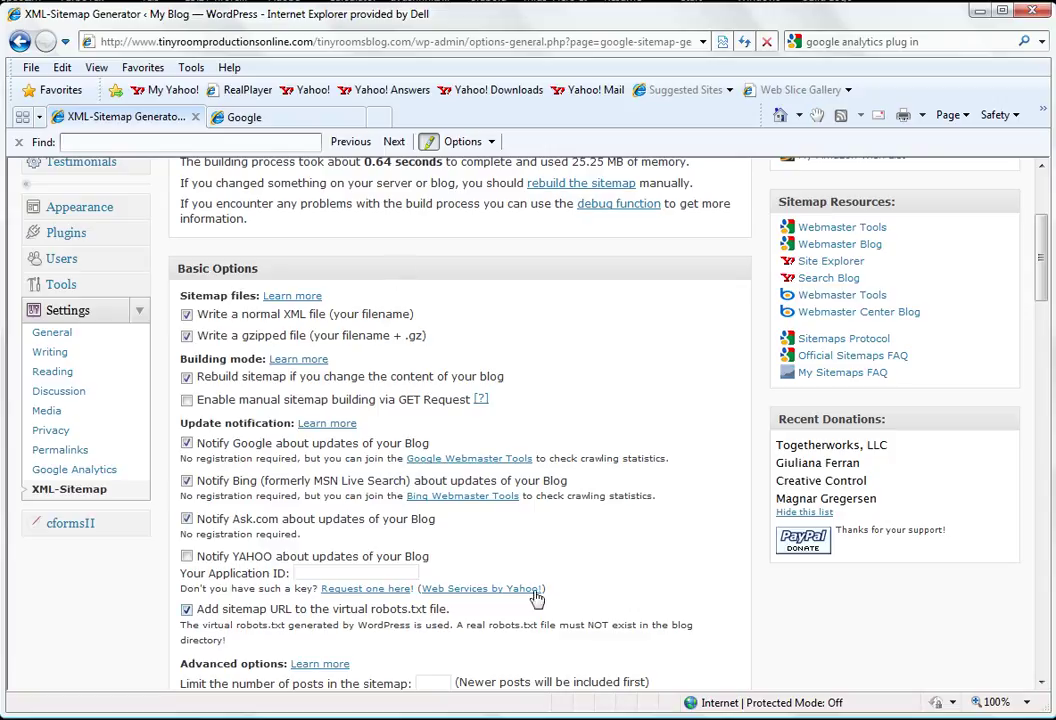
{"action": "scroll", "coordinate": [632, 433], "scroll_direction": "down", "scroll_amount": 2}
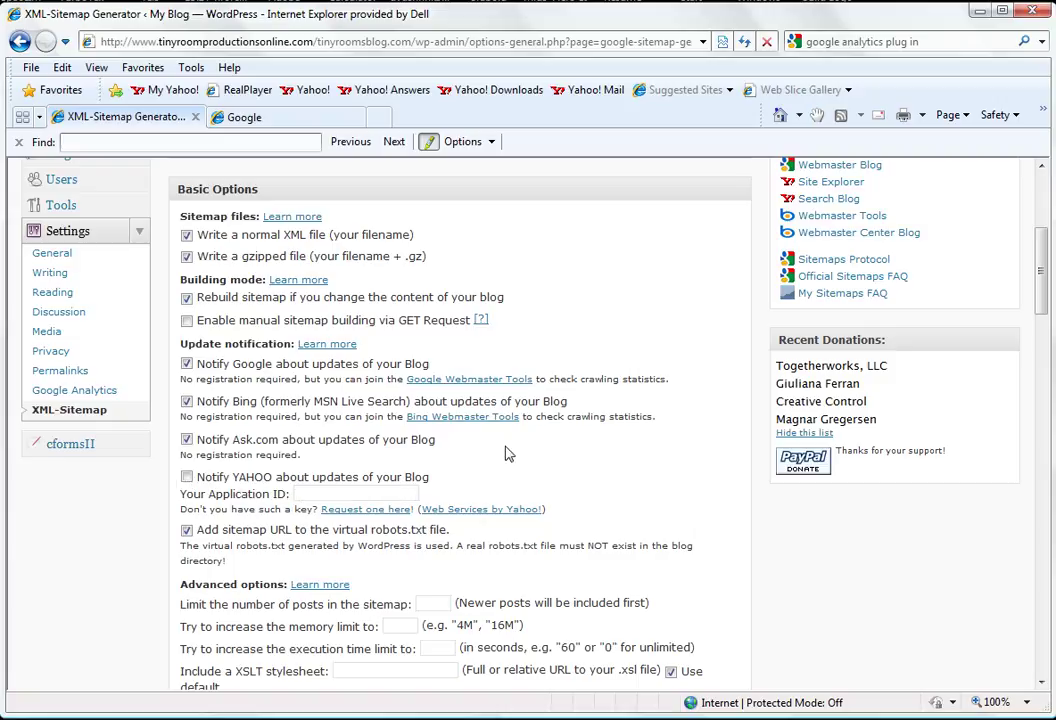
{"action": "scroll", "coordinate": [613, 526], "scroll_direction": "down", "scroll_amount": 3}
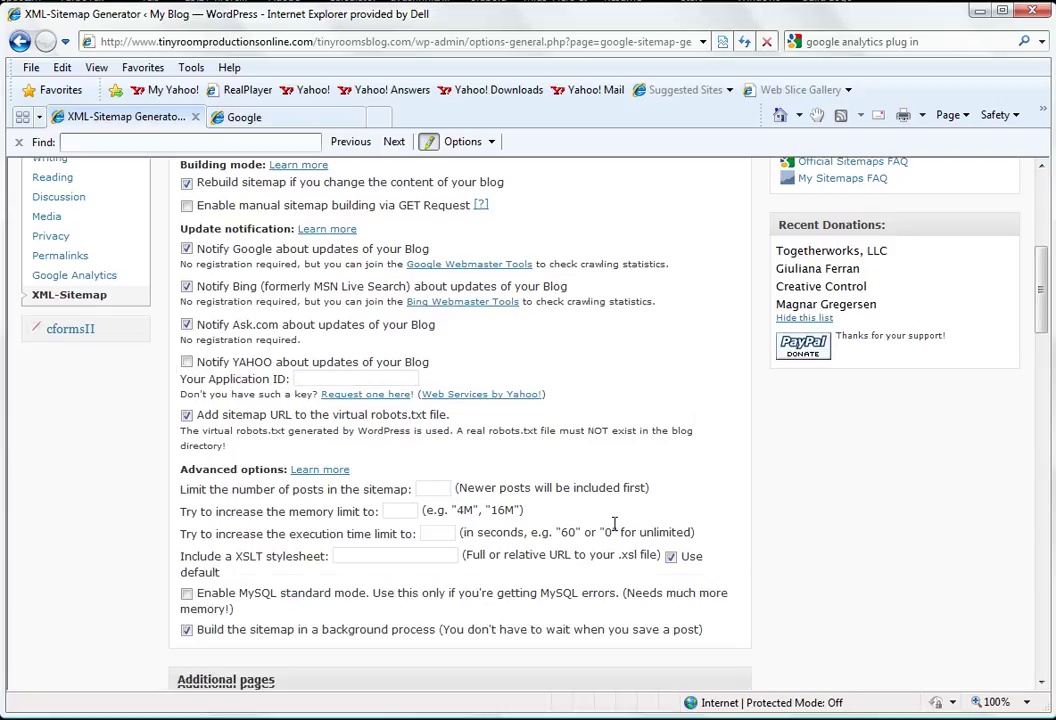
{"action": "scroll", "coordinate": [714, 547], "scroll_direction": "down", "scroll_amount": 6}
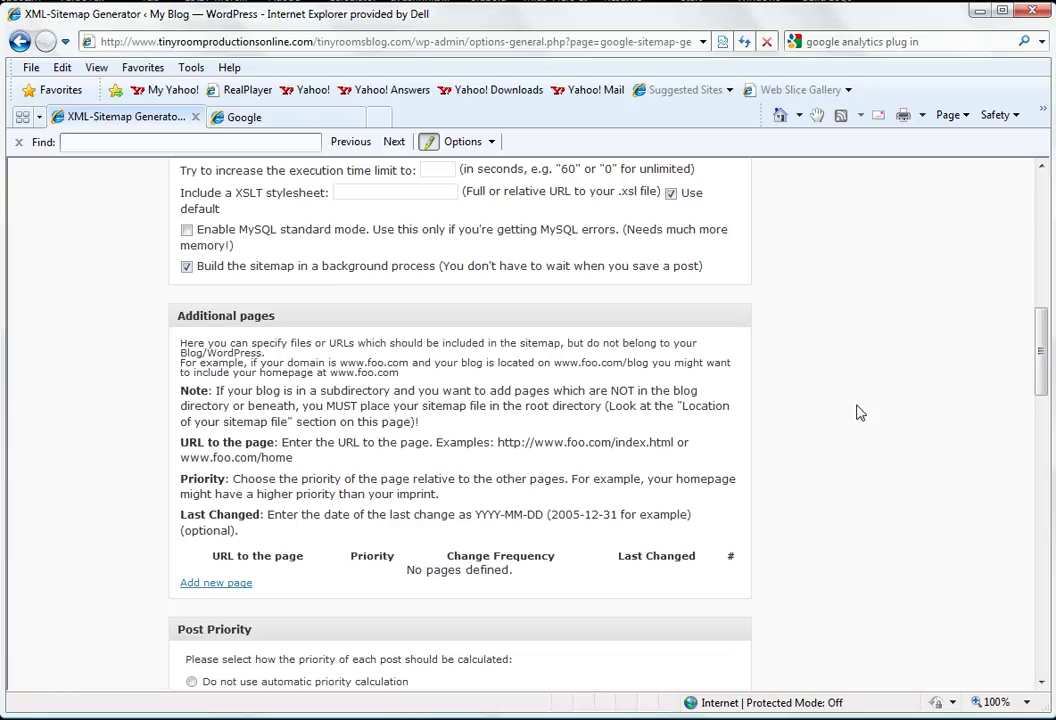
{"action": "left_click", "coordinate": [233, 585]}
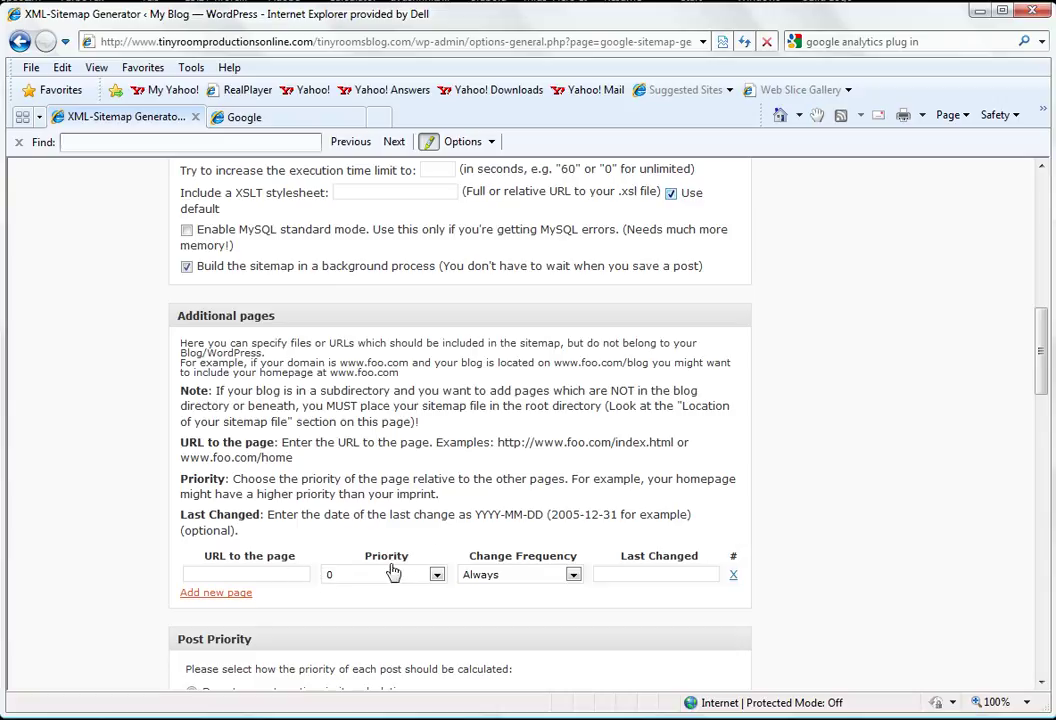
{"action": "left_click", "coordinate": [573, 576]}
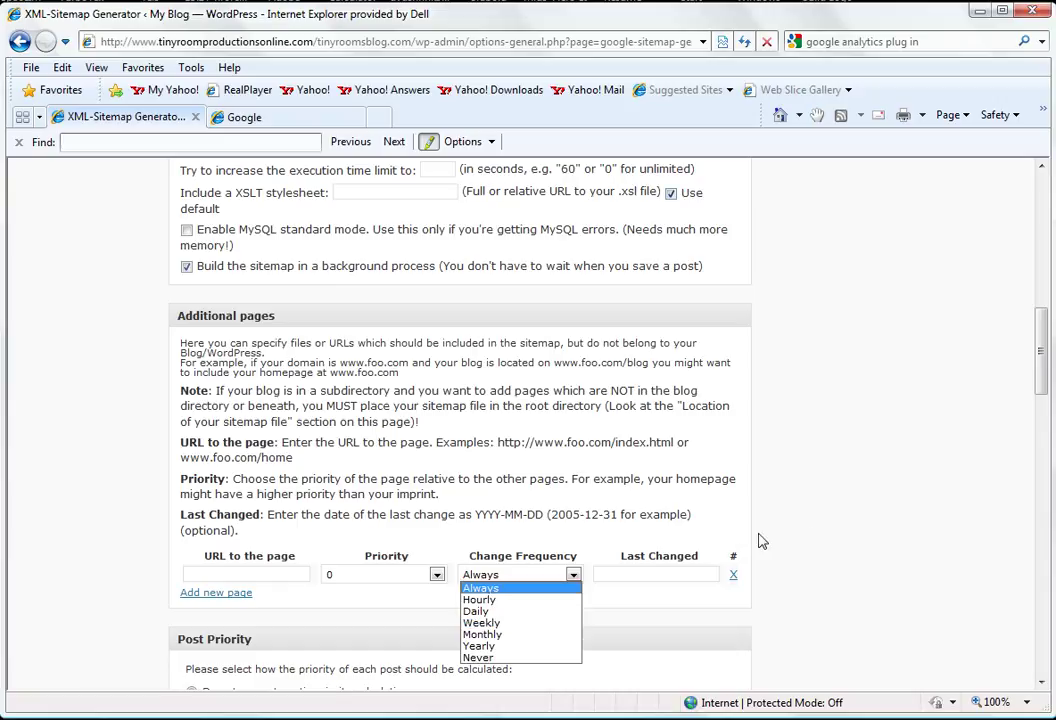
{"action": "left_click", "coordinate": [842, 544]}
{"action": "scroll", "coordinate": [839, 576], "scroll_direction": "down", "scroll_amount": 3}
{"action": "left_click", "coordinate": [573, 335]}
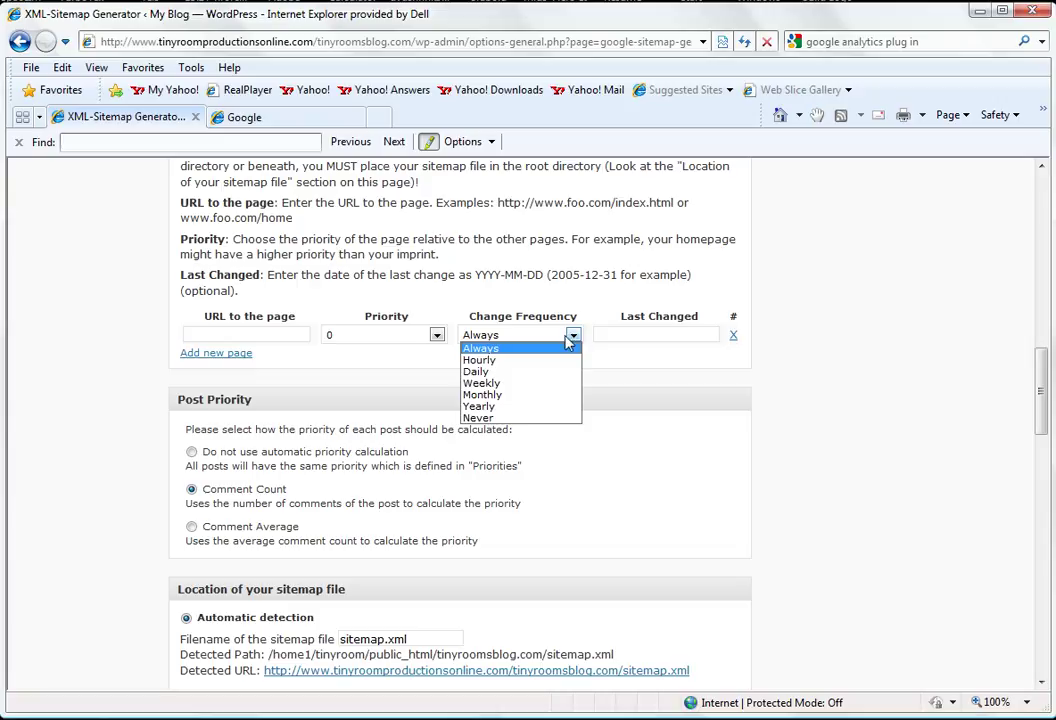
{"action": "left_click", "coordinate": [513, 388]}
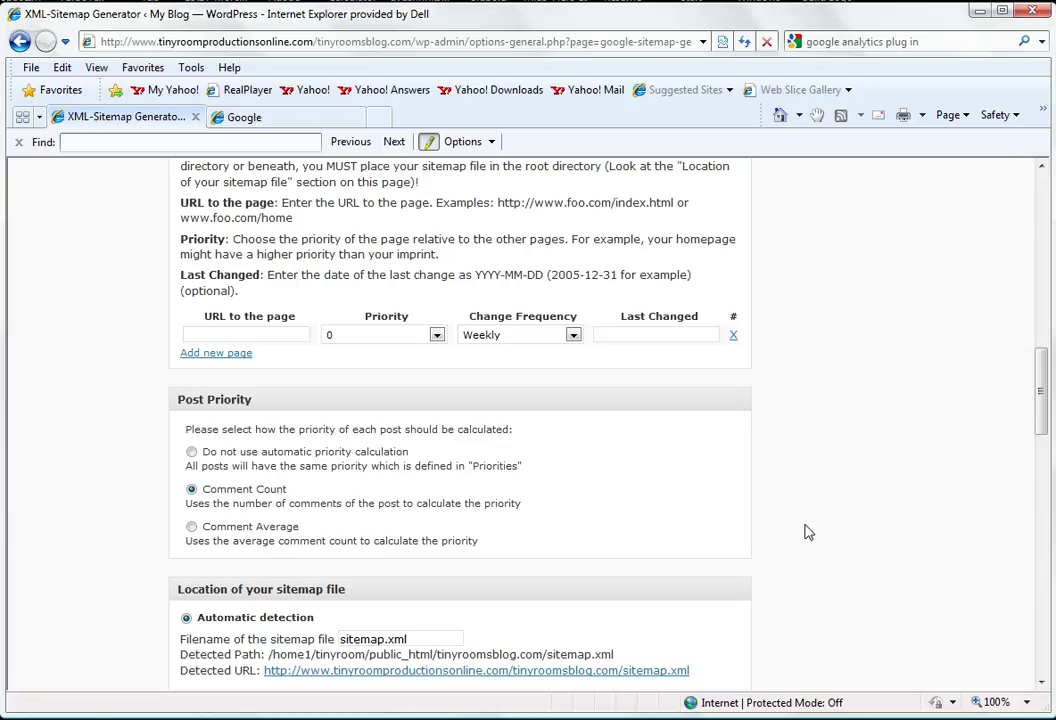
- Rename the automatically detected sitemap file to TinyRoom.xml
{"action": "scroll", "coordinate": [808, 532], "scroll_direction": "down", "scroll_amount": 5}
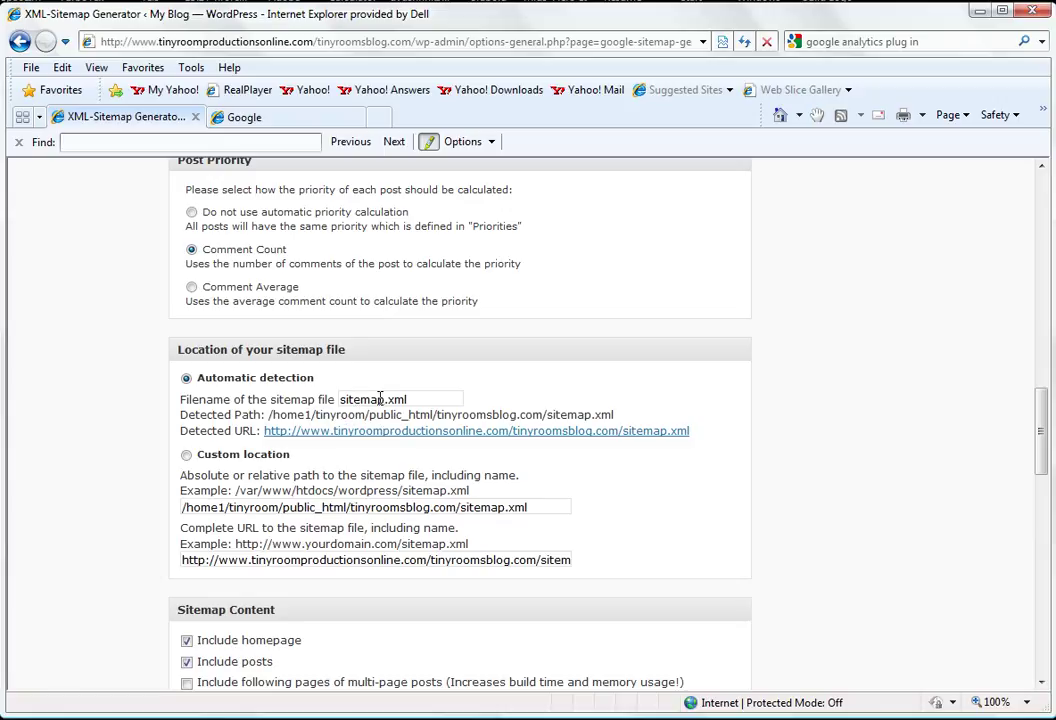
{"action": "left_click_drag", "start_coordinate": [384, 400], "coordinate": [288, 403]}
{"action": "type", "text": "TinyRoom"}
- Set the homepage's change frequency to Weekly and save the sitemap options
{"action": "scroll", "coordinate": [117, 385], "scroll_direction": "down", "scroll_amount": 2}
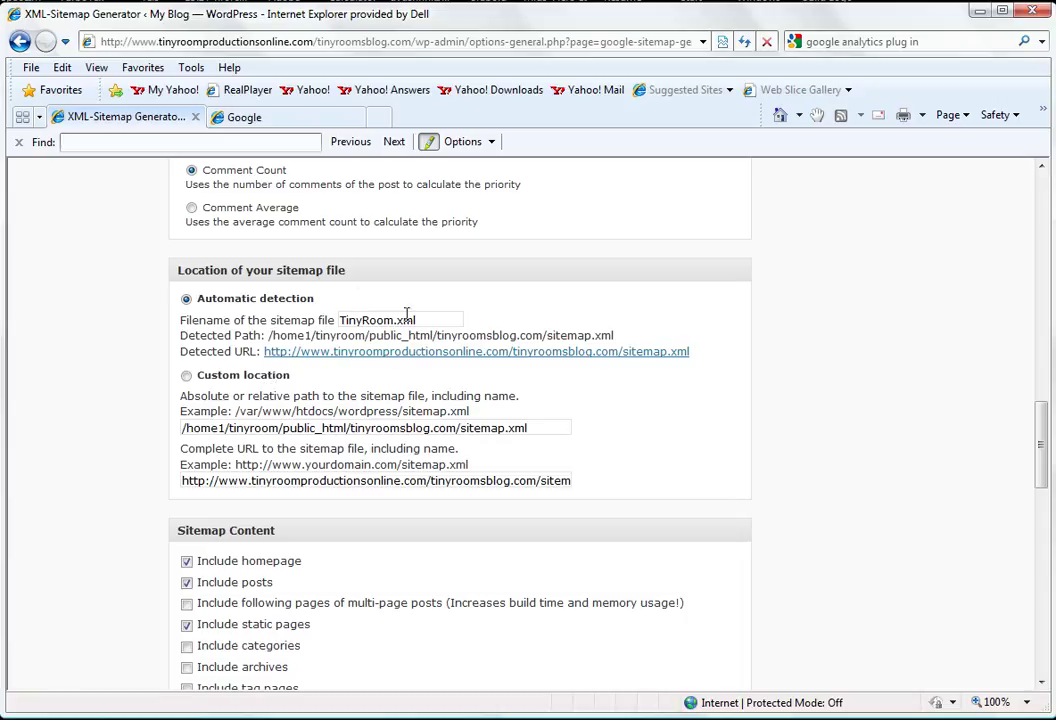
{"action": "scroll", "coordinate": [875, 432], "scroll_direction": "down", "scroll_amount": 3}
{"action": "scroll", "coordinate": [875, 432], "scroll_direction": "down", "scroll_amount": 2}
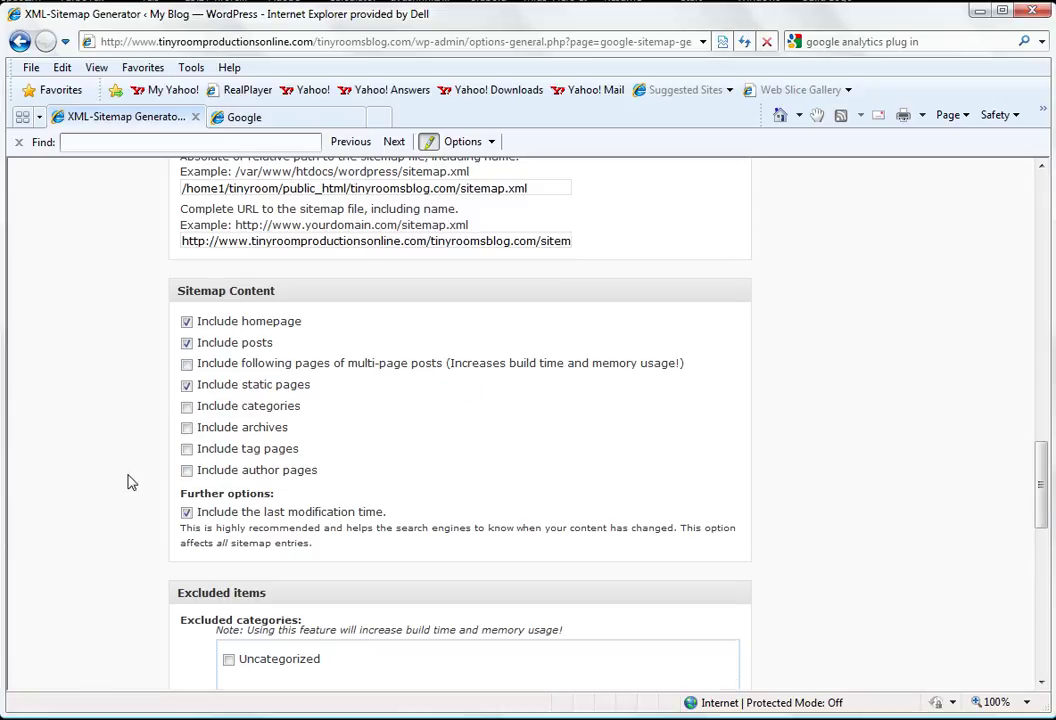
{"action": "scroll", "coordinate": [130, 483], "scroll_direction": "down", "scroll_amount": 3}
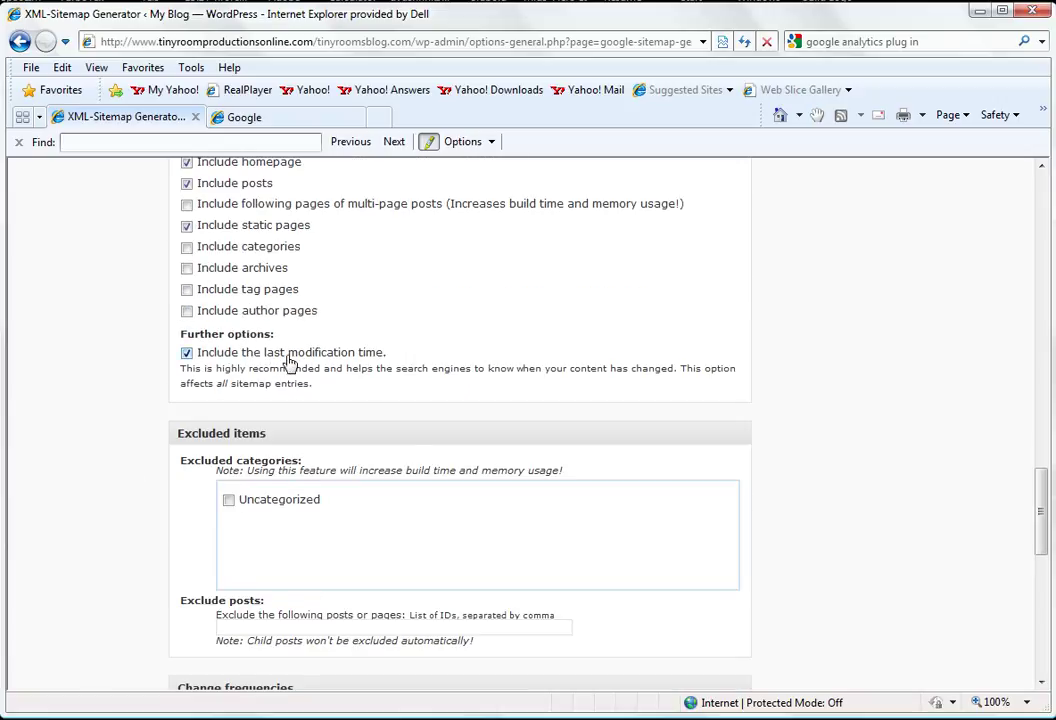
{"action": "scroll", "coordinate": [844, 441], "scroll_direction": "down", "scroll_amount": 2}
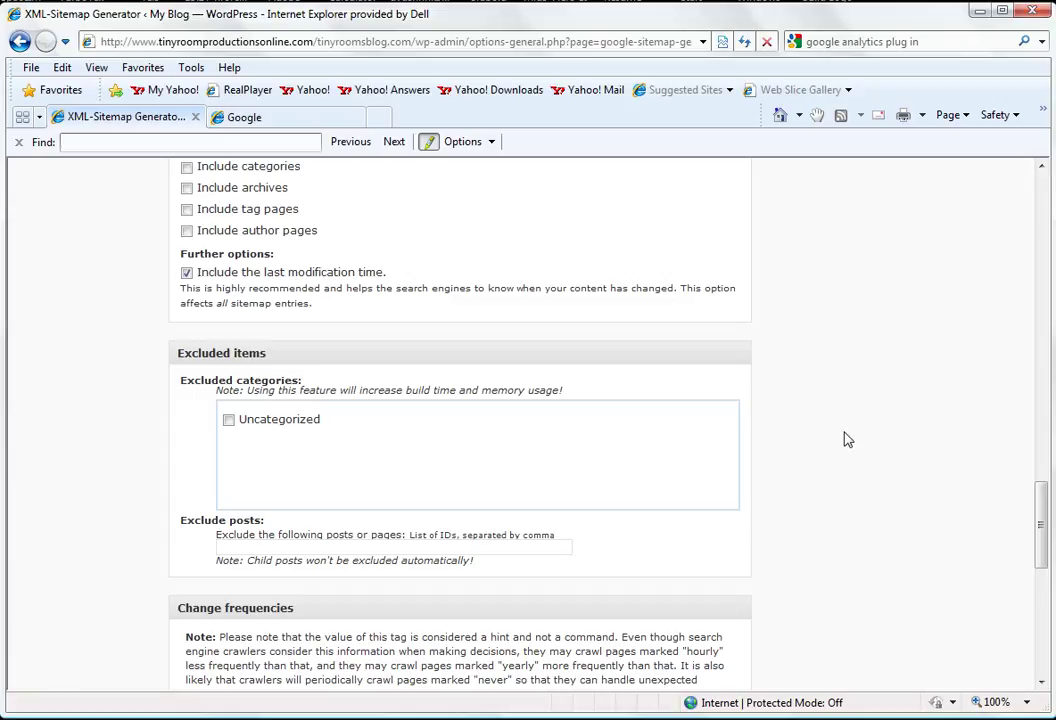
{"action": "scroll", "coordinate": [835, 533], "scroll_direction": "down", "scroll_amount": 2}
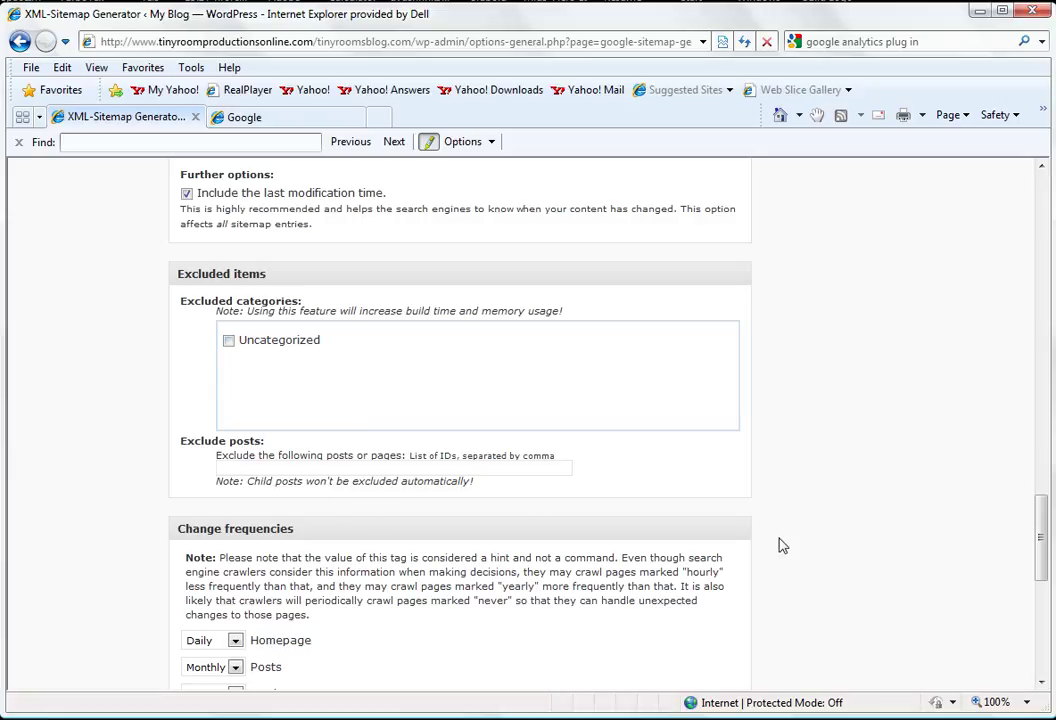
{"action": "scroll", "coordinate": [781, 545], "scroll_direction": "down", "scroll_amount": 5}
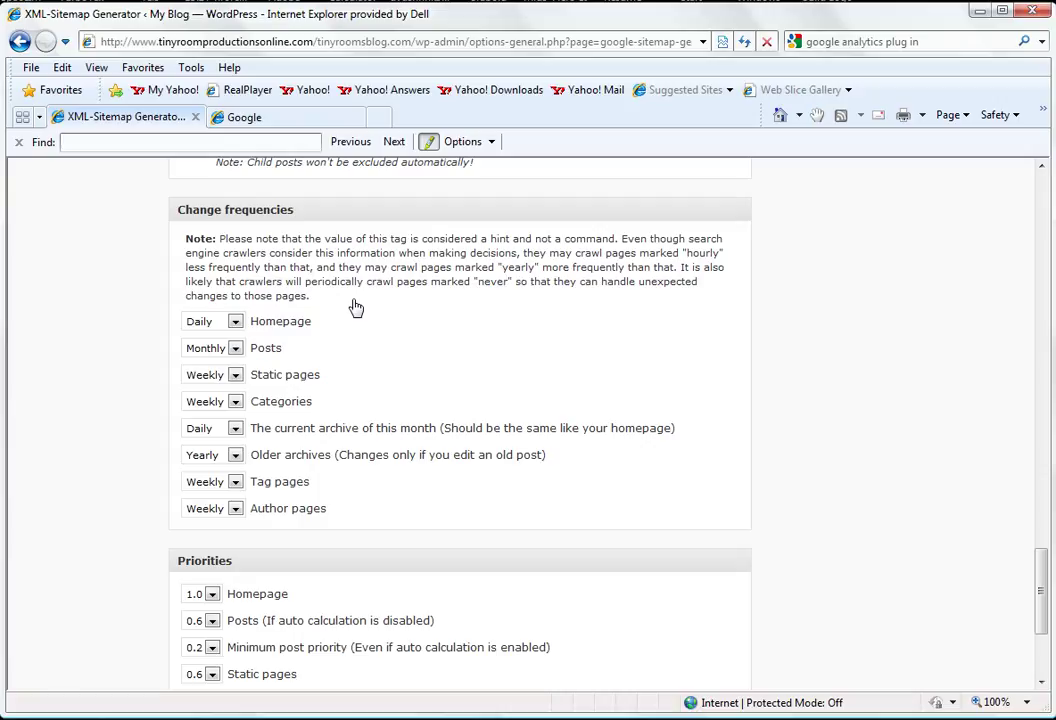
{"action": "left_click", "coordinate": [235, 321]}
{"action": "left_click", "coordinate": [205, 370]}
{"action": "left_click", "coordinate": [839, 431]}
{"action": "scroll", "coordinate": [839, 431], "scroll_direction": "down", "scroll_amount": 1}
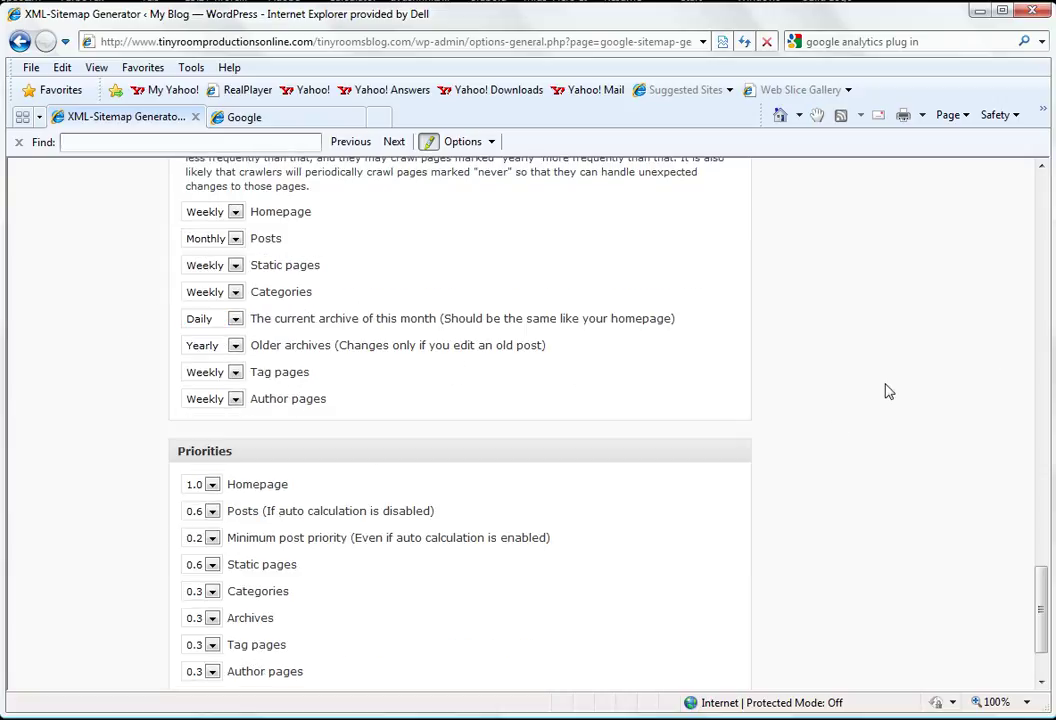
{"action": "scroll", "coordinate": [886, 390], "scroll_direction": "down", "scroll_amount": 1}
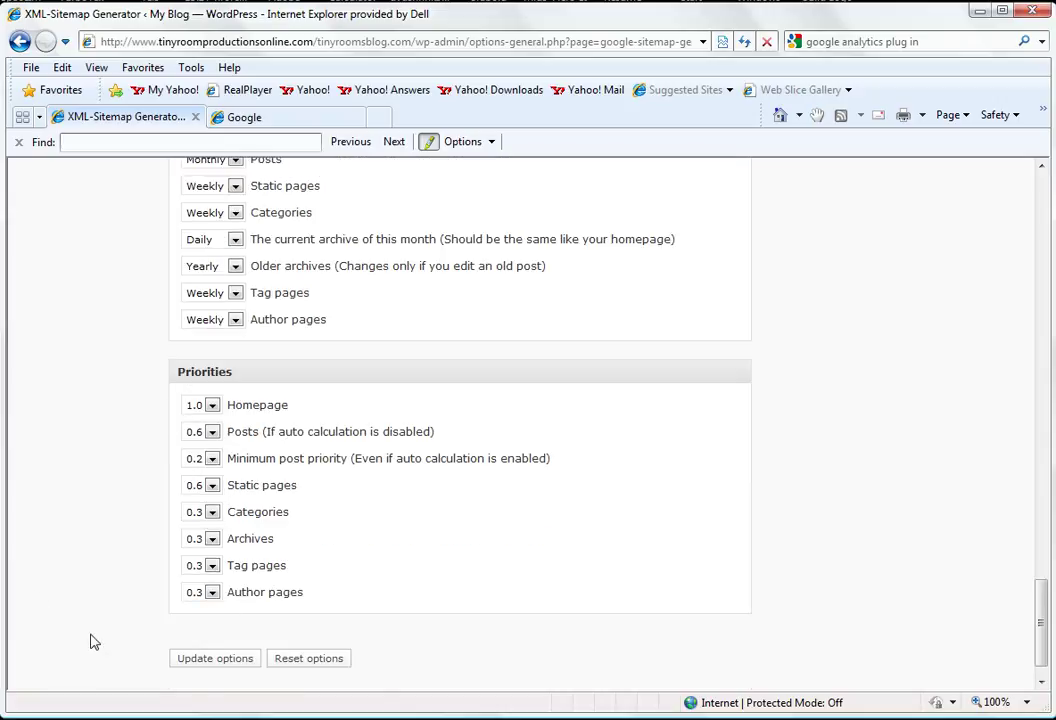
{"action": "left_click", "coordinate": [215, 658]}
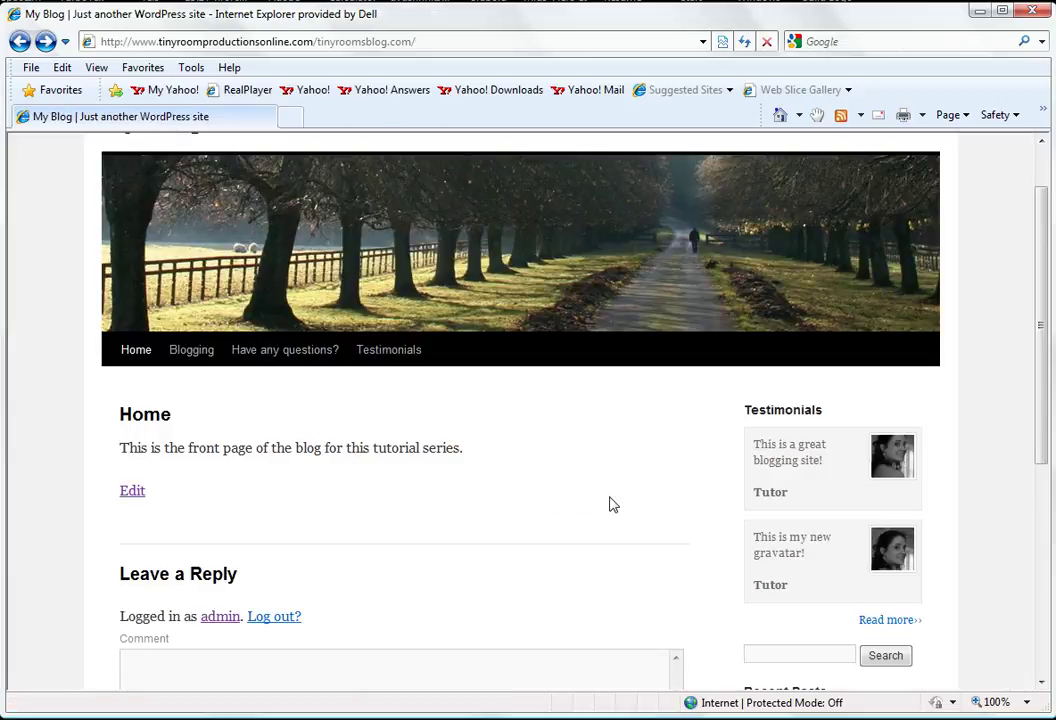
- Go from the blog's front page to the admin area, review the installed plugins list, and return to the blog
{"action": "left_click", "coordinate": [219, 616]}
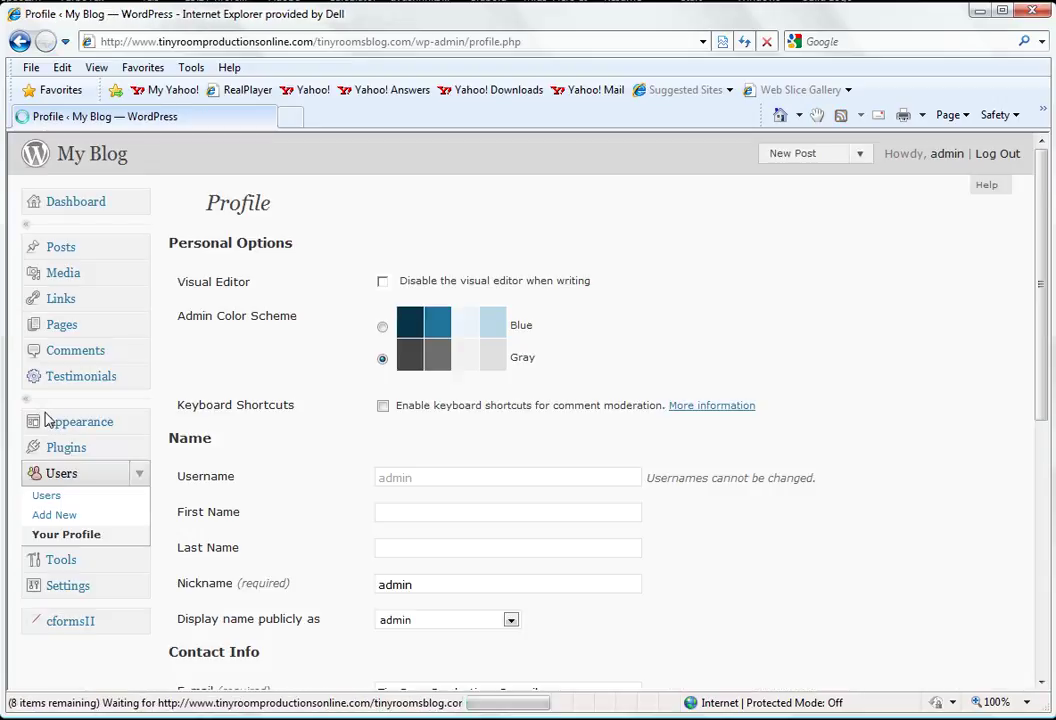
{"action": "left_click", "coordinate": [78, 458]}
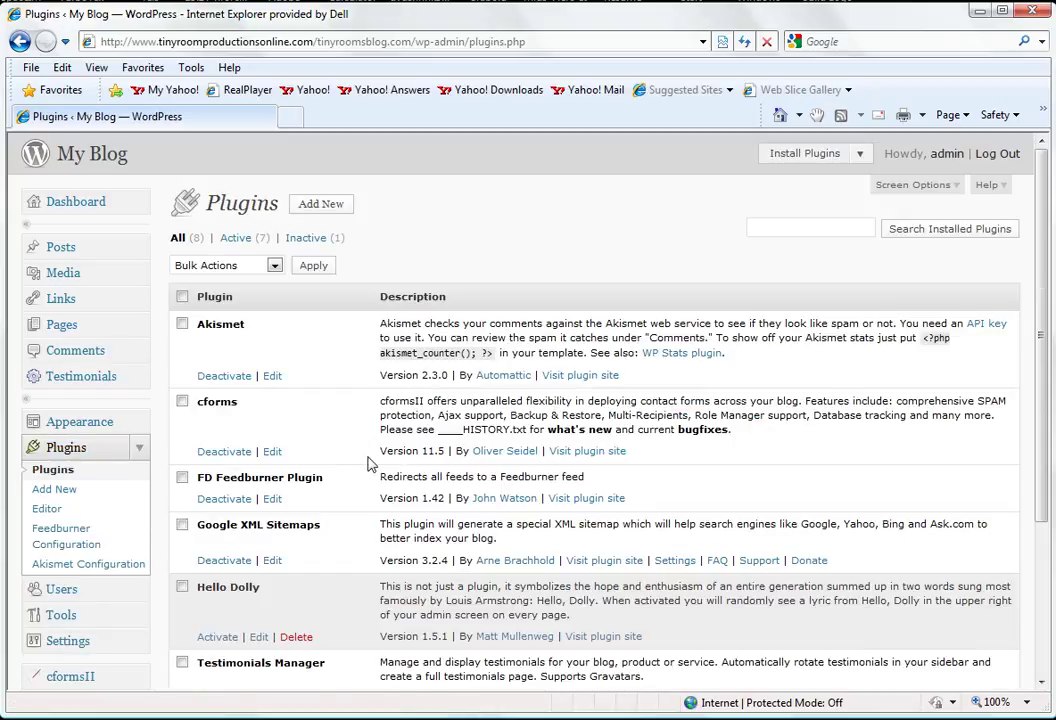
{"action": "scroll", "coordinate": [368, 460], "scroll_direction": "down", "scroll_amount": 1}
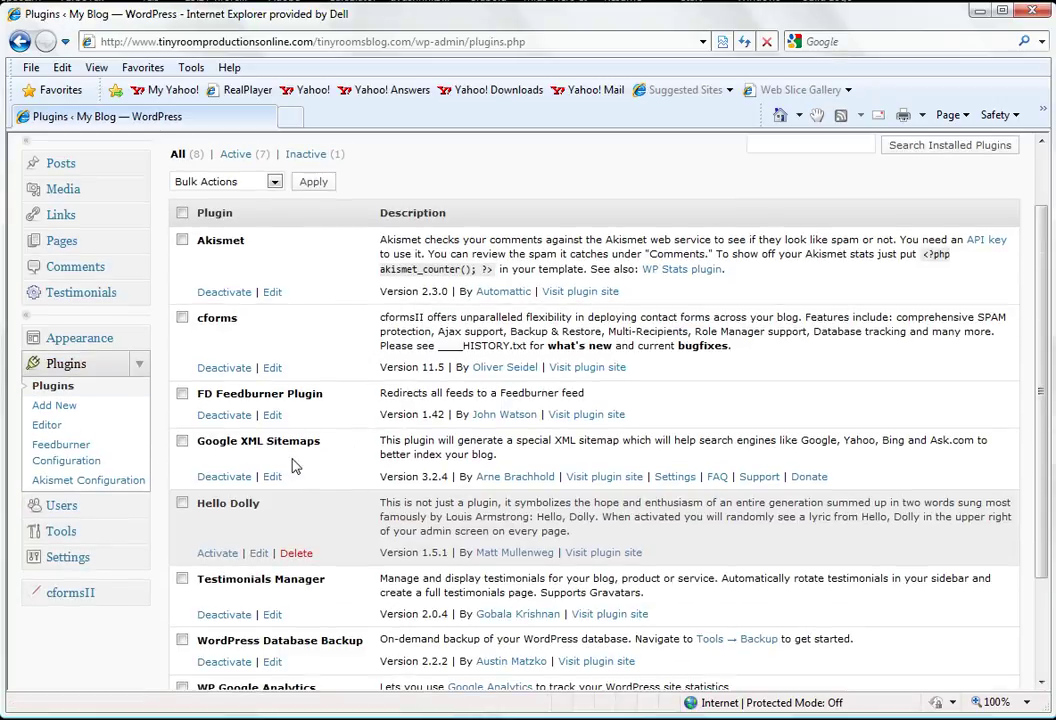
{"action": "key", "text": "BackSpace"}
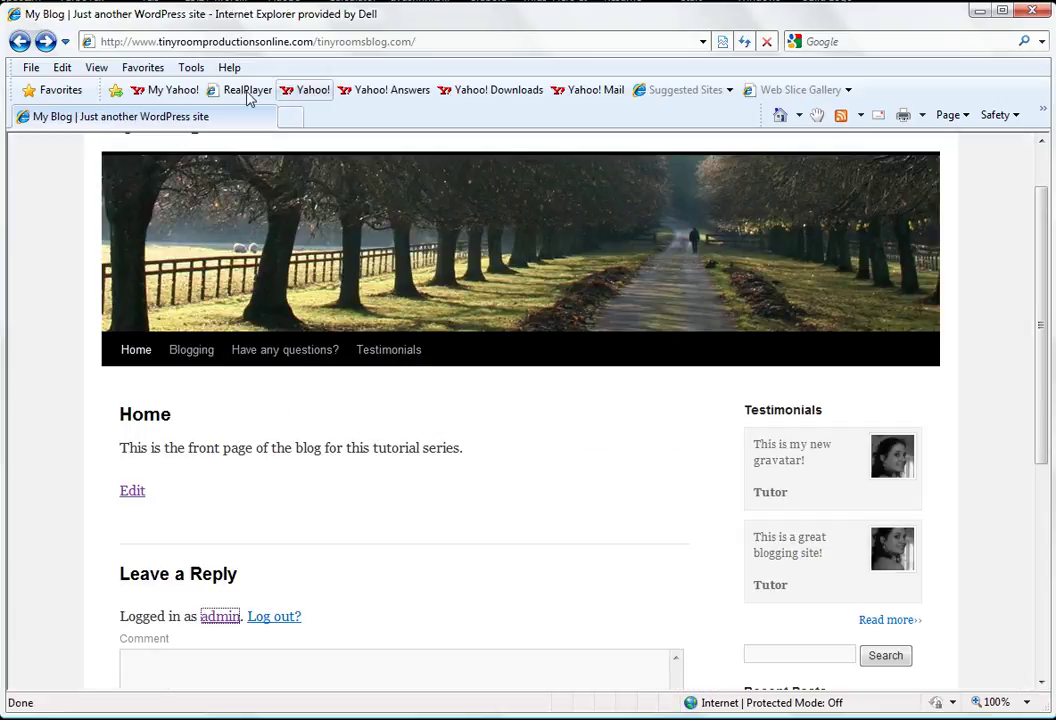
- View the Comments RSS feed linked in the blog's Meta section and return to the front page
{"action": "scroll", "coordinate": [988, 372], "scroll_direction": "down", "scroll_amount": 1}
{"action": "scroll", "coordinate": [986, 371], "scroll_direction": "down", "scroll_amount": 4}
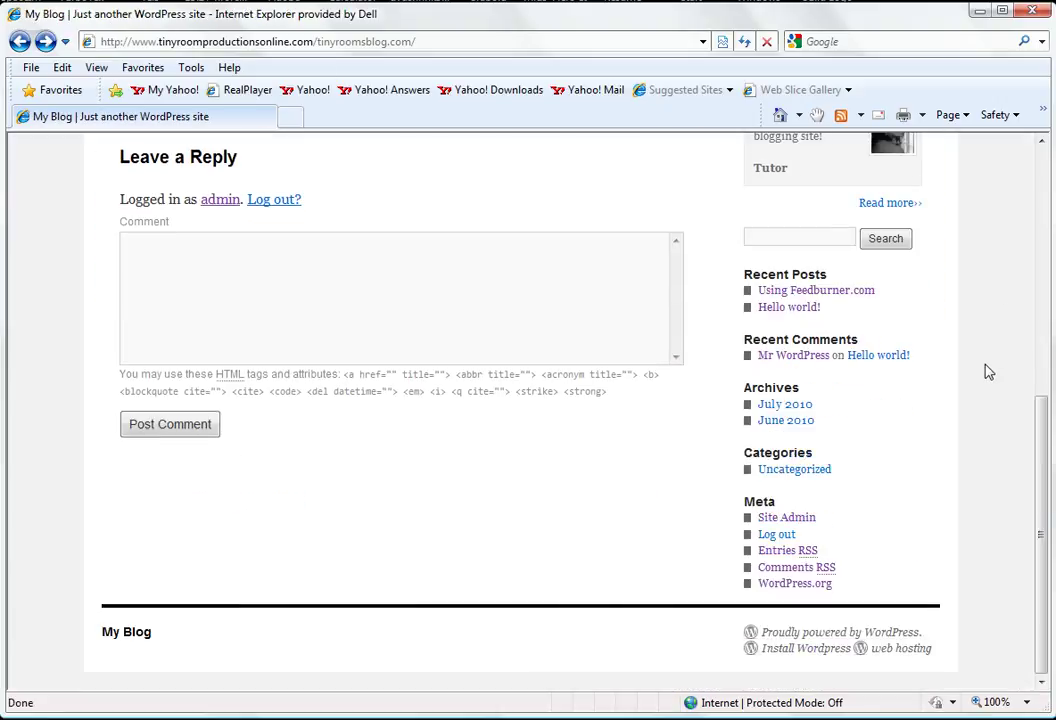
{"action": "left_click", "coordinate": [826, 570]}
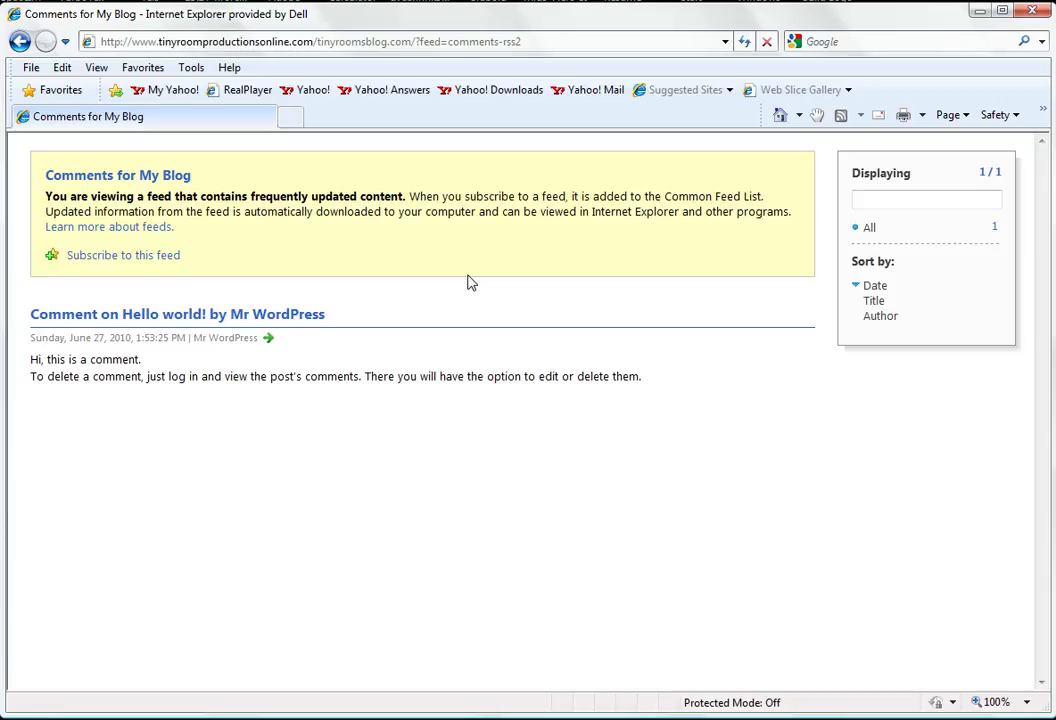
{"action": "key", "text": "alt+Left"}
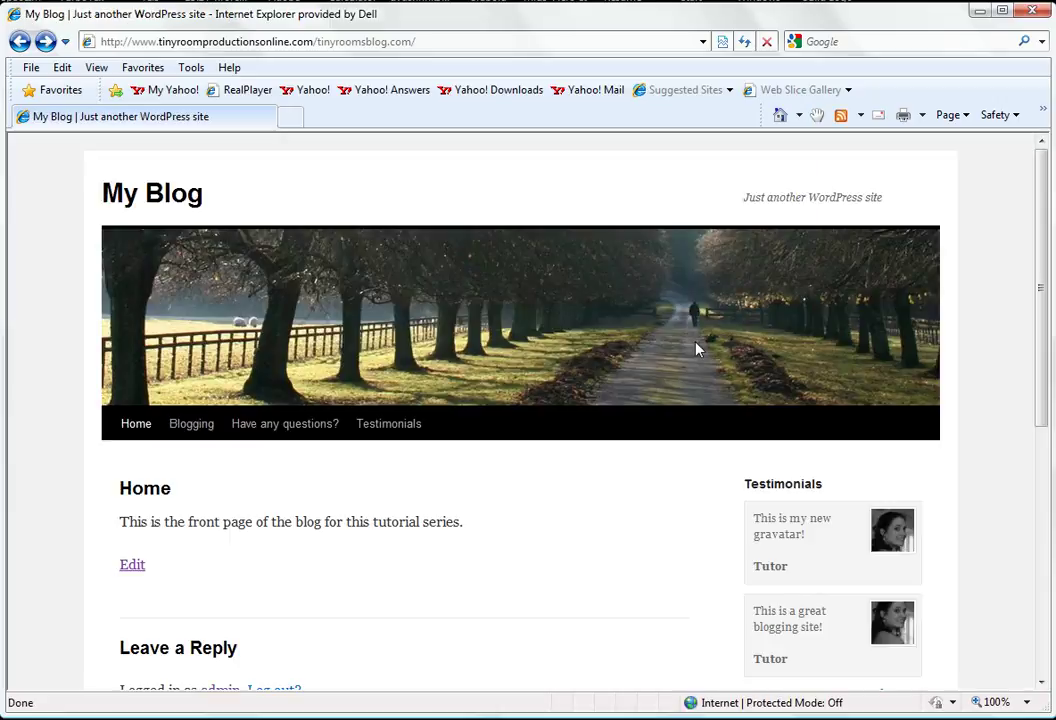